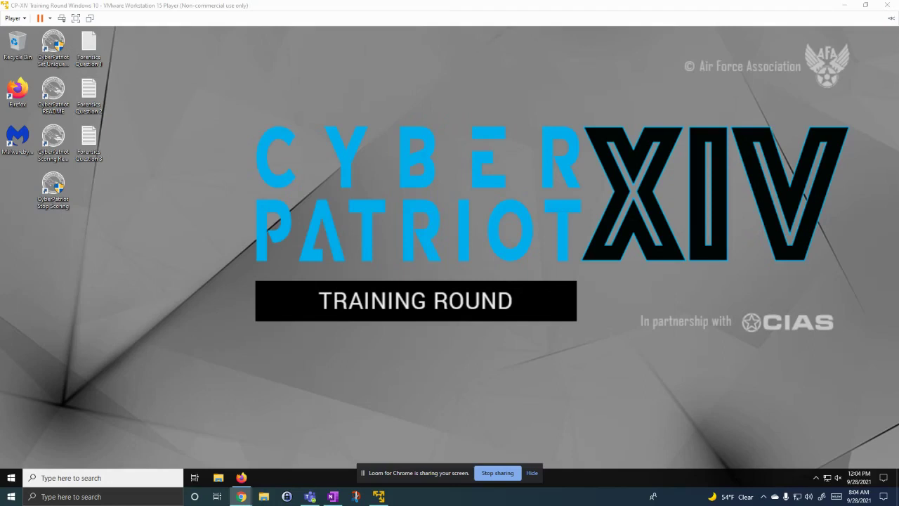
Step: Focus the VM and launch the CyberPatriot README desktop shortcut in Firefox
left_click(456, 187)
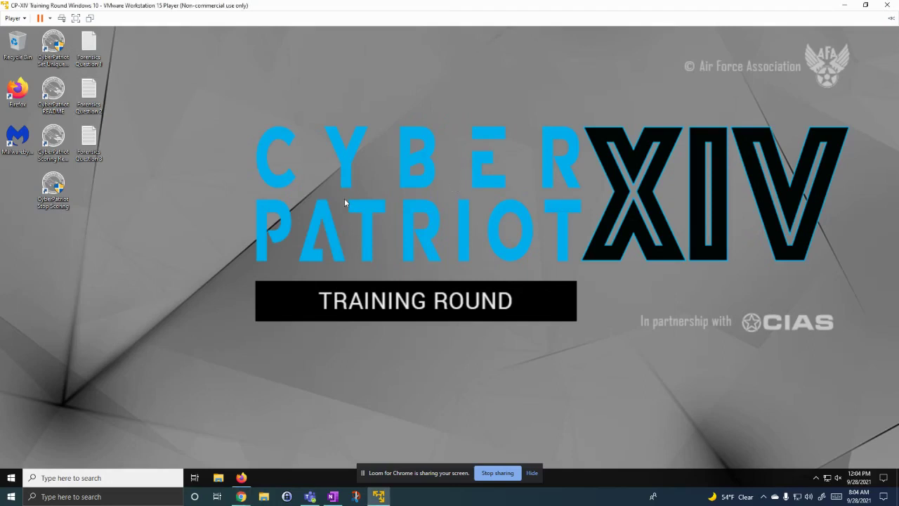
left_click_drag(207, 135, 479, 279)
double_click(62, 93)
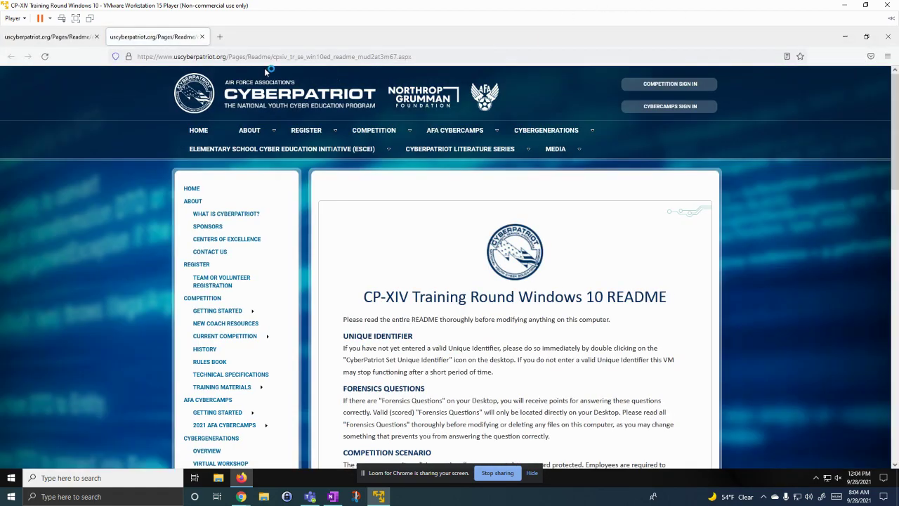
Step: Scroll to the Competition Scenario and highlight 'company' and the password-protected requirement
scroll(561, 265, "down", 3)
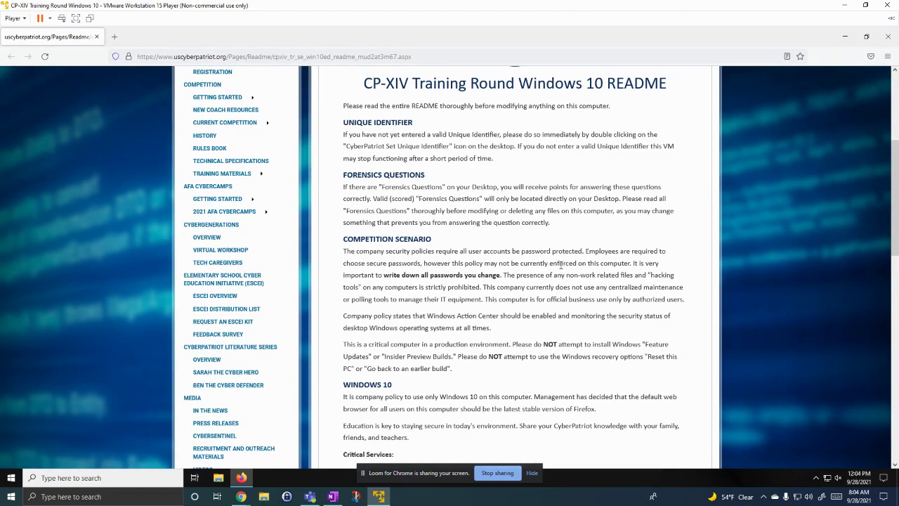
scroll(560, 265, "down", 2)
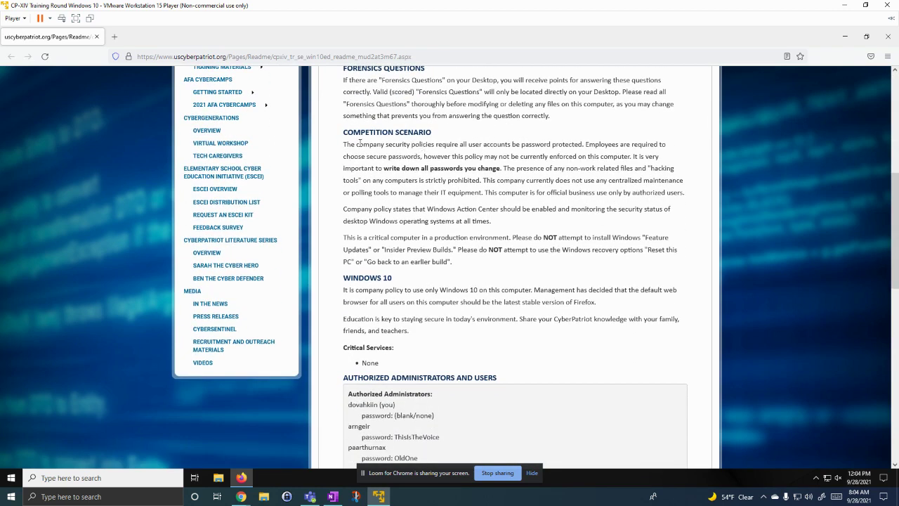
left_click_drag(357, 144, 385, 144)
left_click(423, 151)
left_click_drag(516, 144, 547, 144)
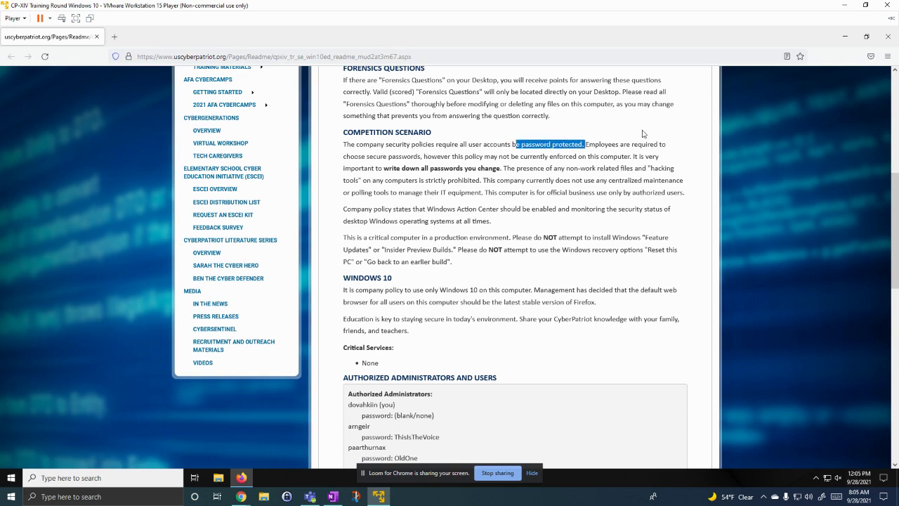
left_click(471, 186)
Step: Highlight the secure-passwords requirement, the hacking-tools mention and the authorized-users-only sentence
left_click_drag(366, 156, 432, 156)
left_click(419, 155)
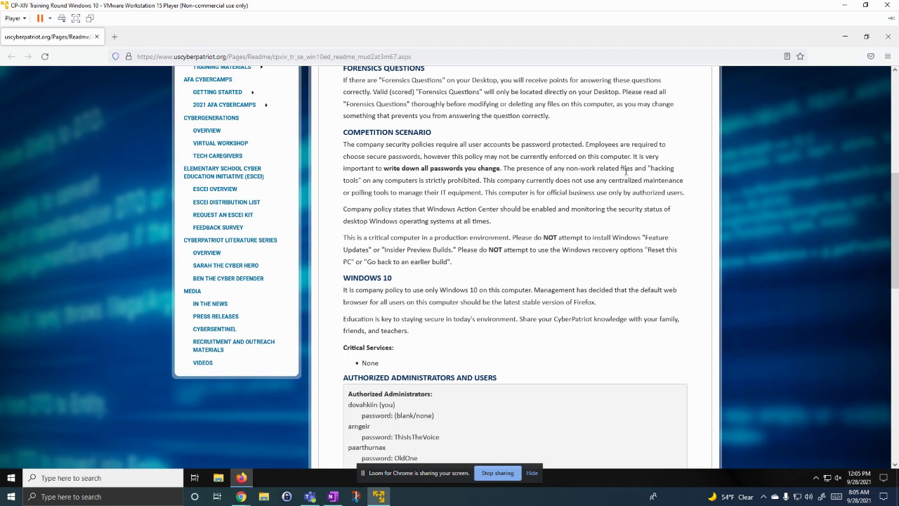
left_click_drag(649, 165, 359, 178)
left_click(361, 178)
left_click_drag(627, 192, 690, 192)
Step: Clear the highlight and minimize the README window to reveal the desktop
left_click(688, 192)
left_click(845, 36)
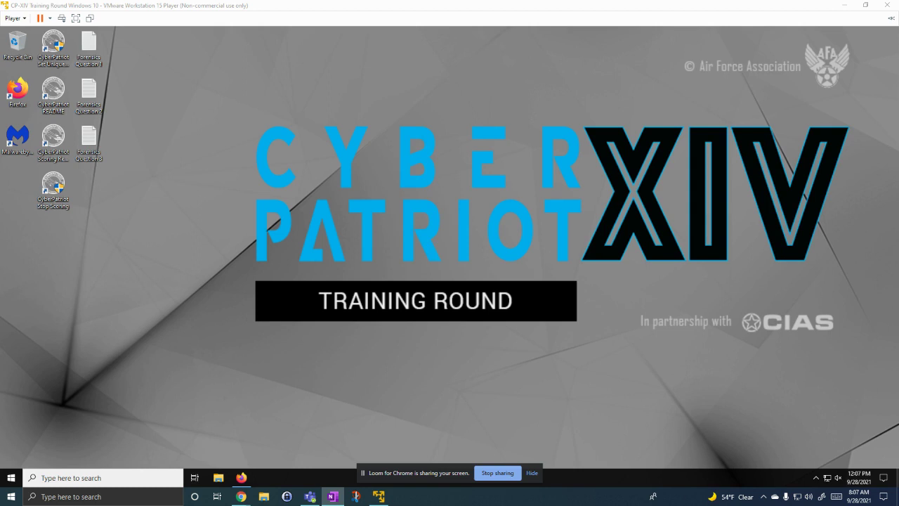
left_click(167, 453)
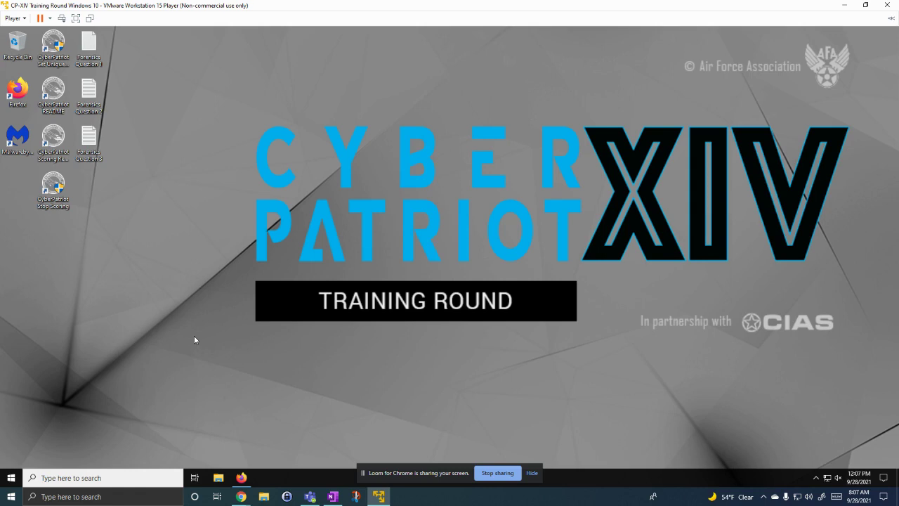
key("super+r")
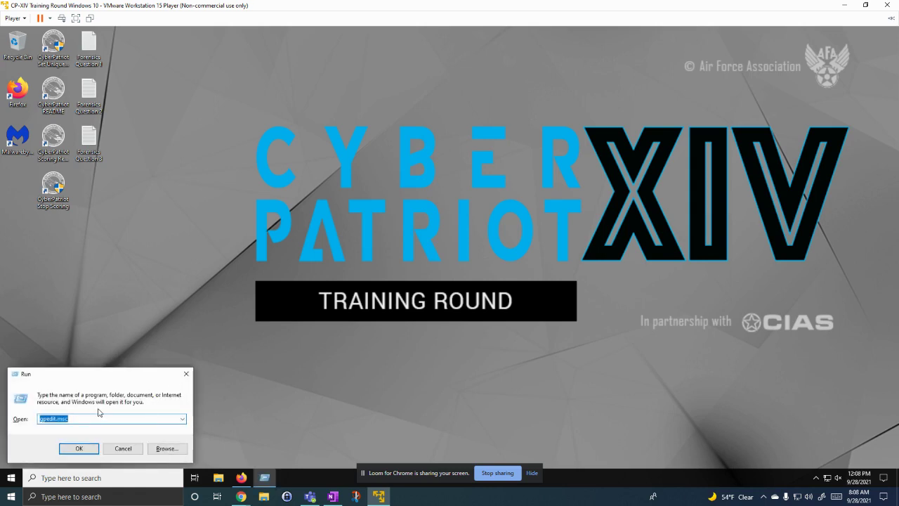
key("BackSpace")
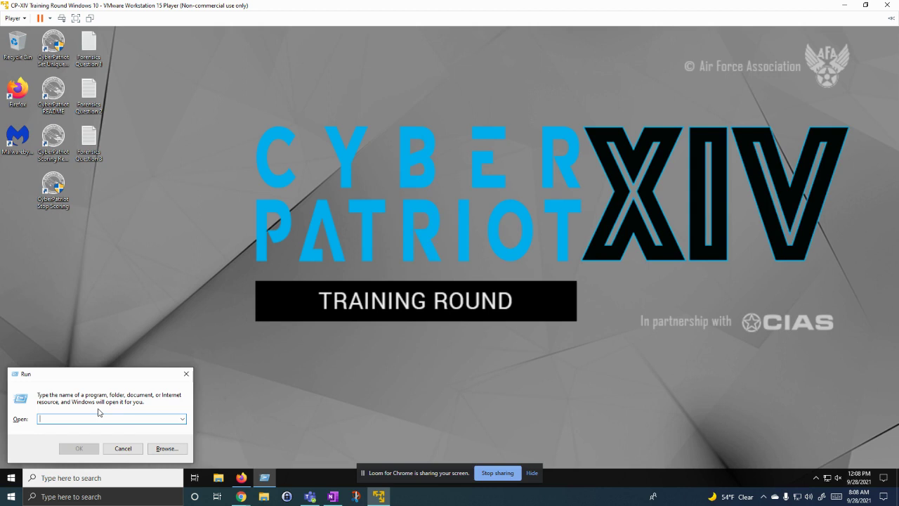
type("secpol")
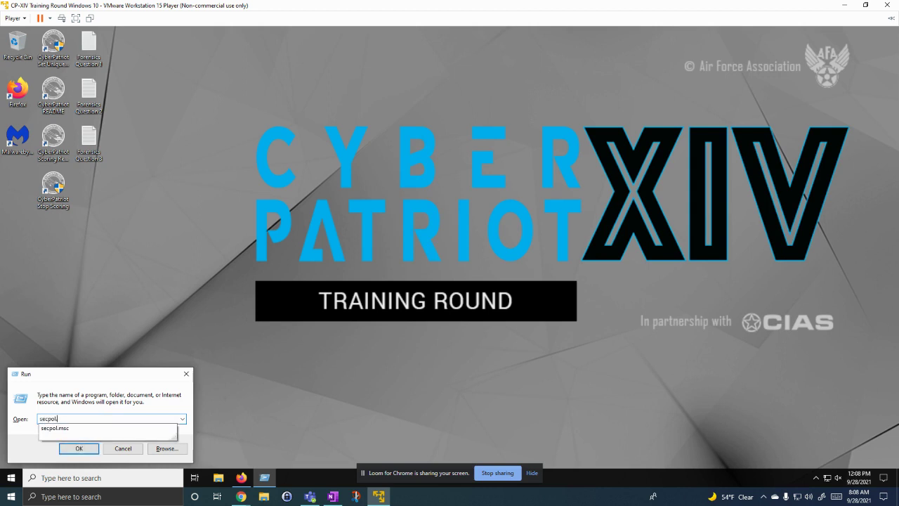
type(".msc")
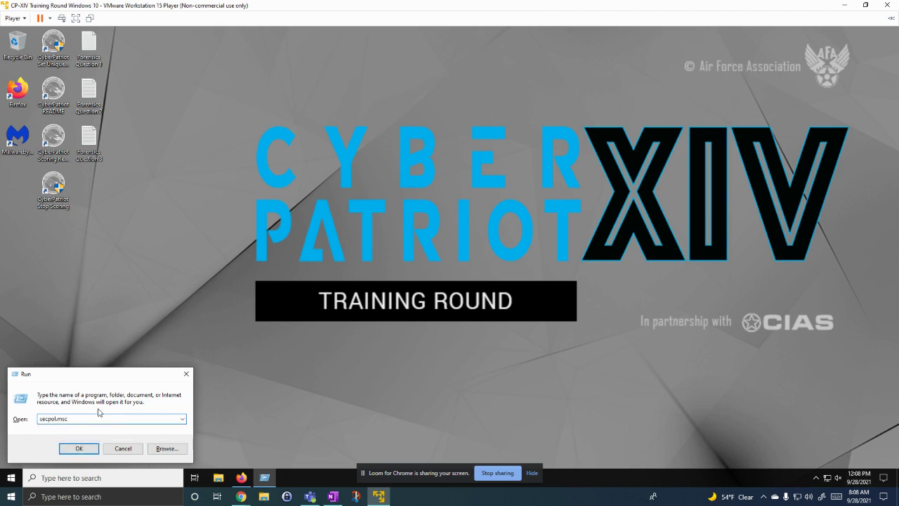
left_click(91, 448)
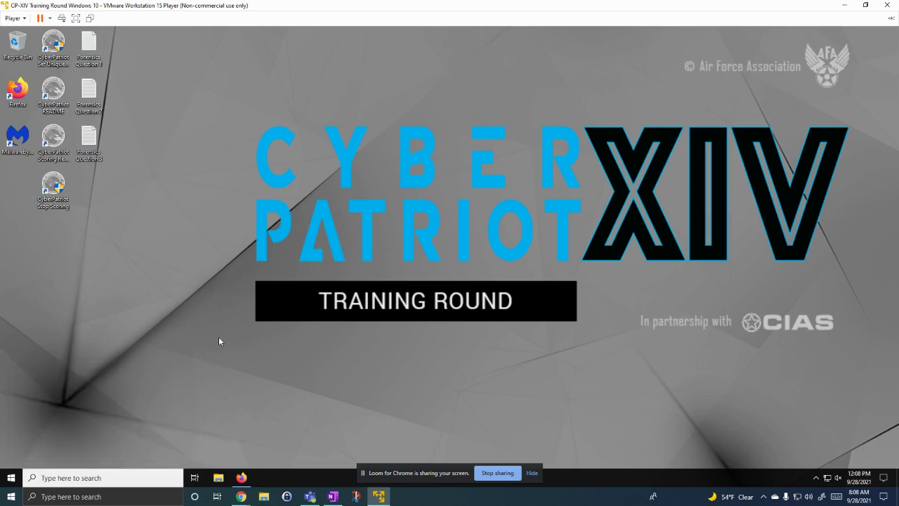
left_click(432, 311)
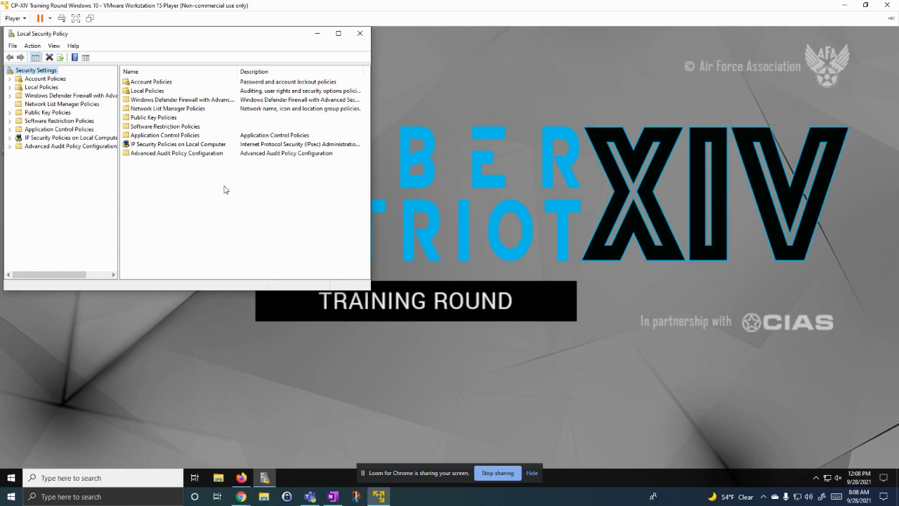
double_click(151, 92)
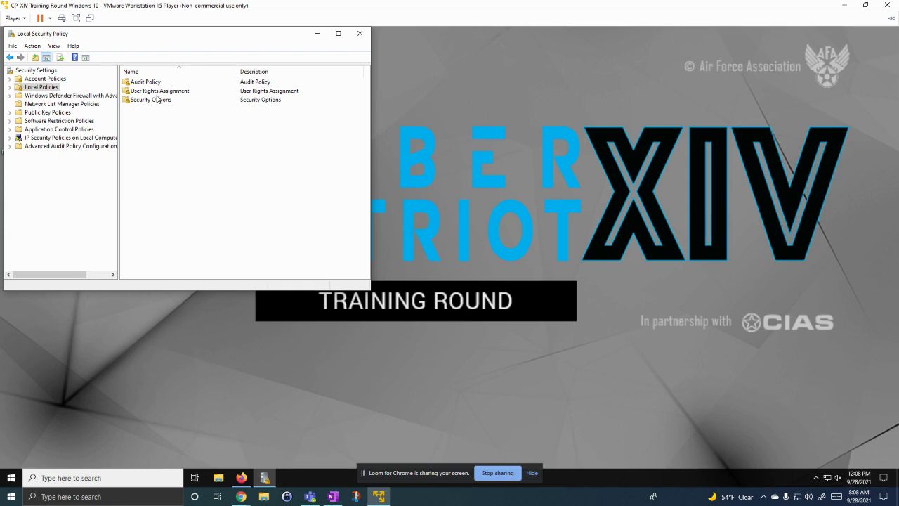
double_click(173, 101)
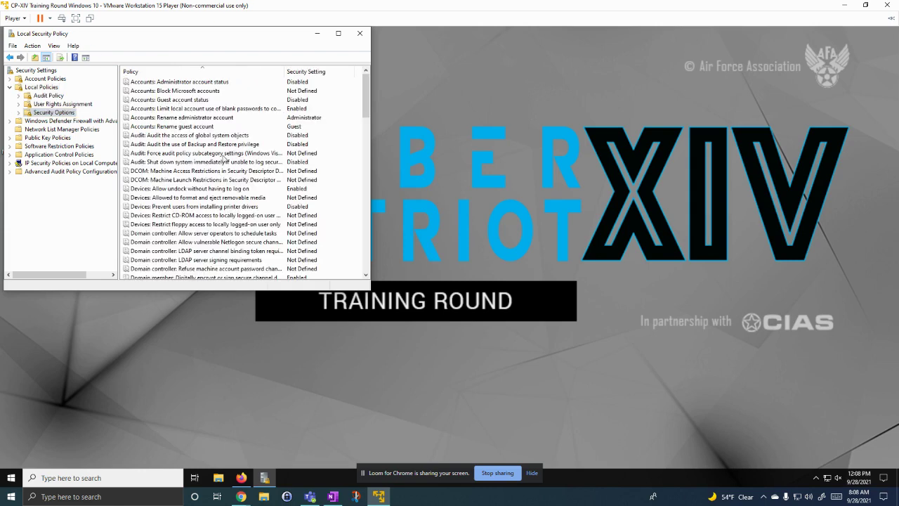
scroll(223, 161, "down", 1)
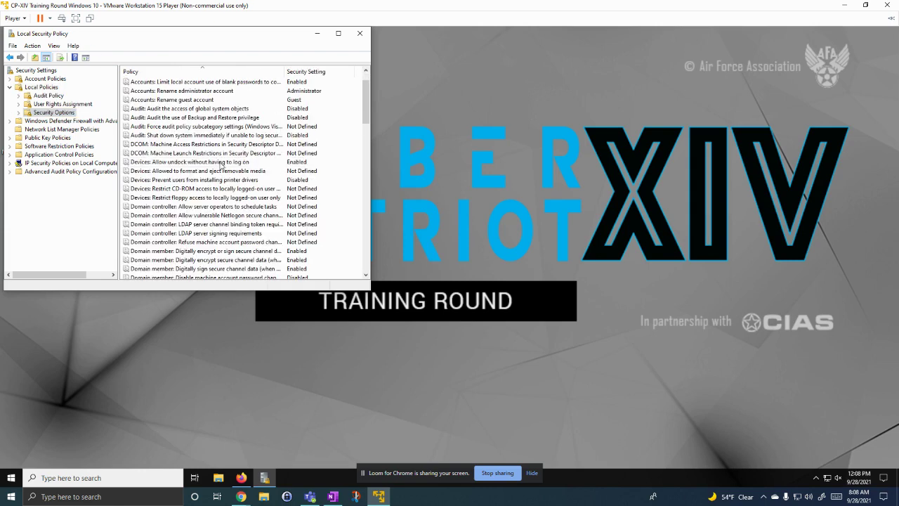
scroll(223, 164, "down", 1)
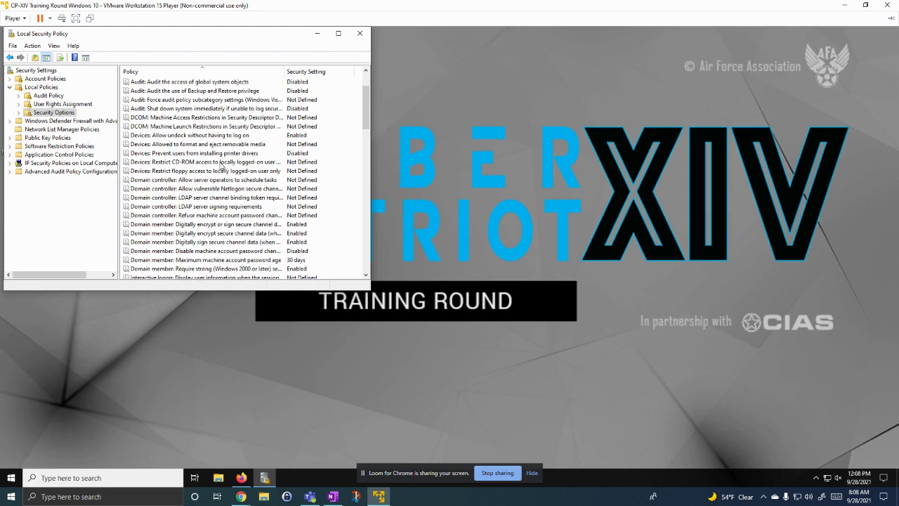
scroll(221, 165, "down", 6)
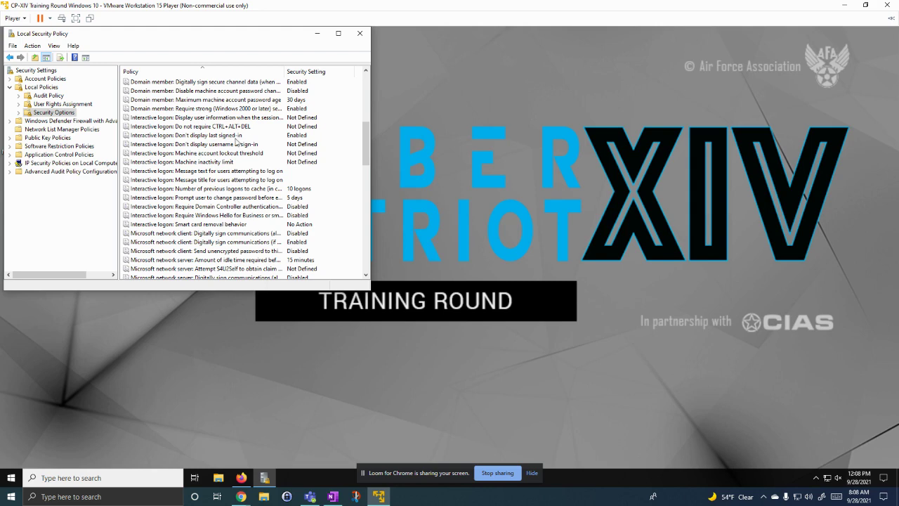
double_click(249, 138)
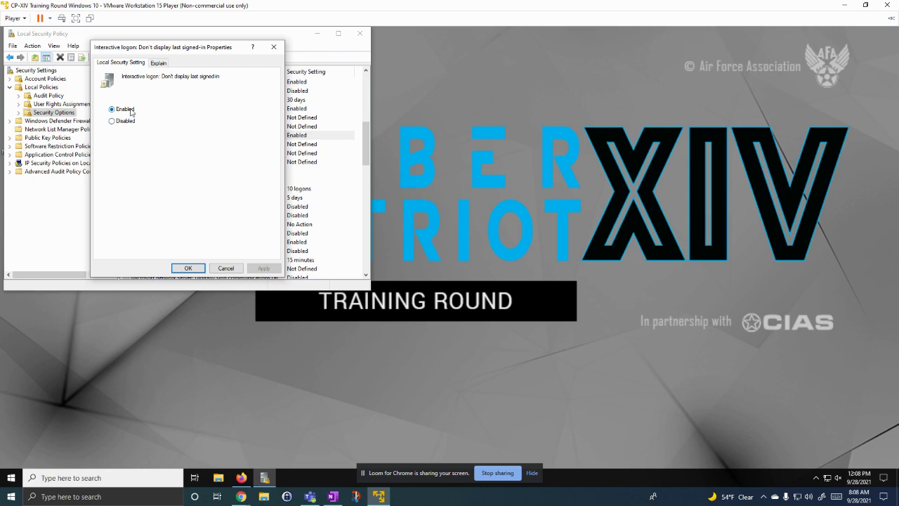
left_click(188, 268)
left_click_drag(281, 36, 371, 97)
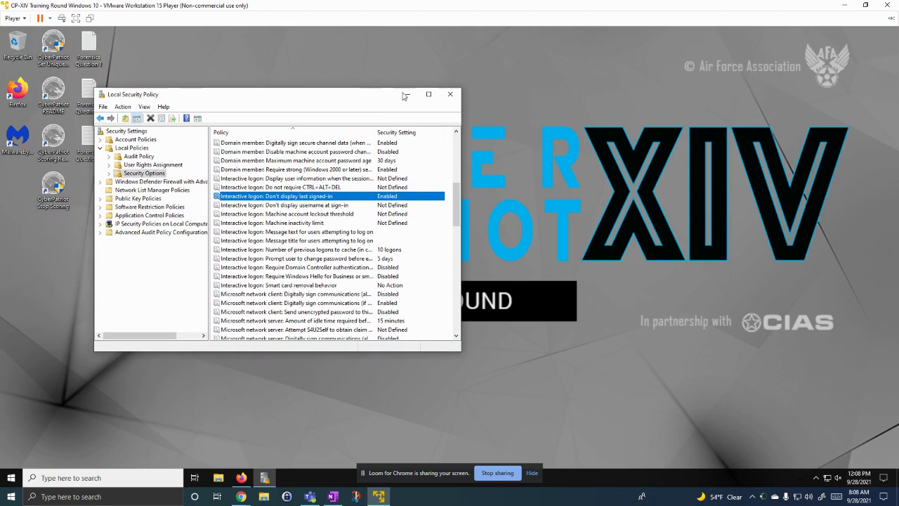
left_click(450, 94)
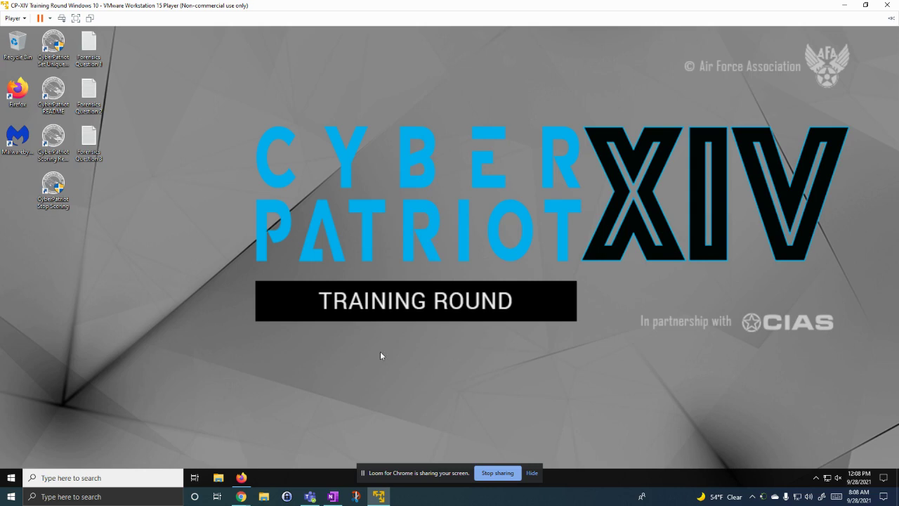
left_click(50, 480)
type("control")
key("Return")
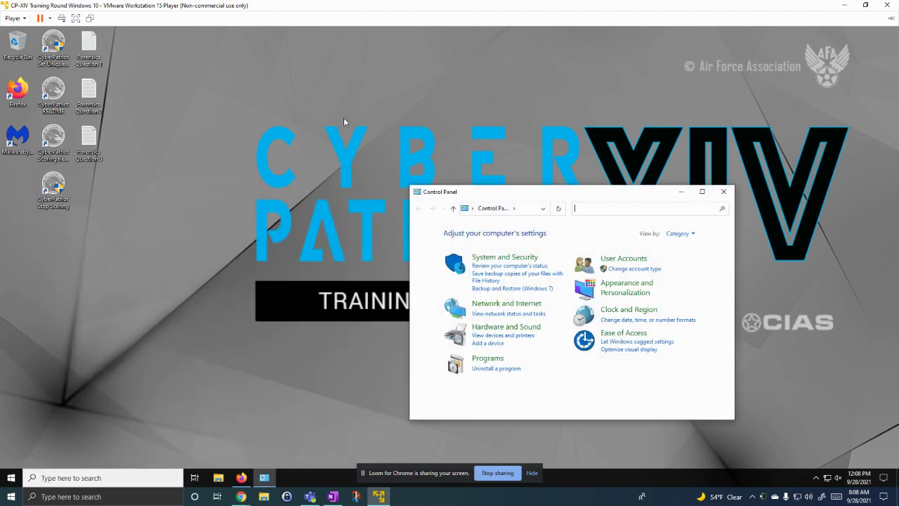
left_click(485, 364)
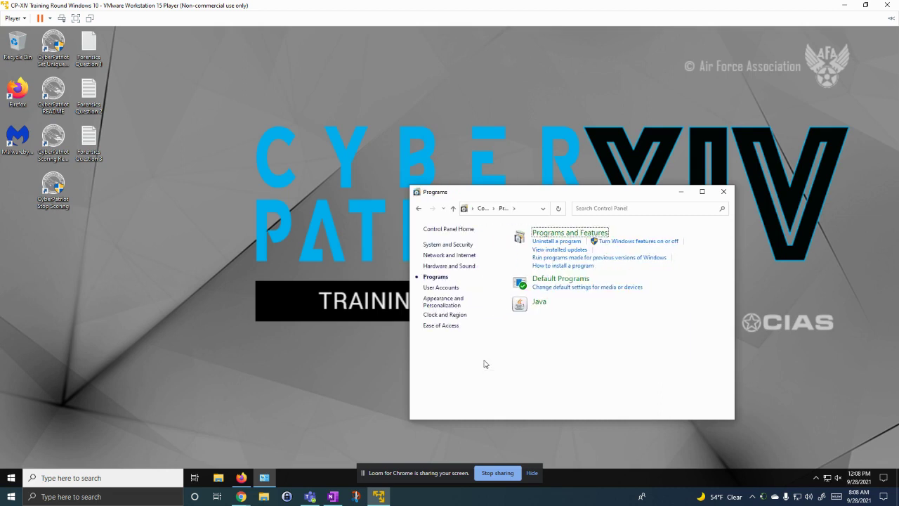
left_click(577, 233)
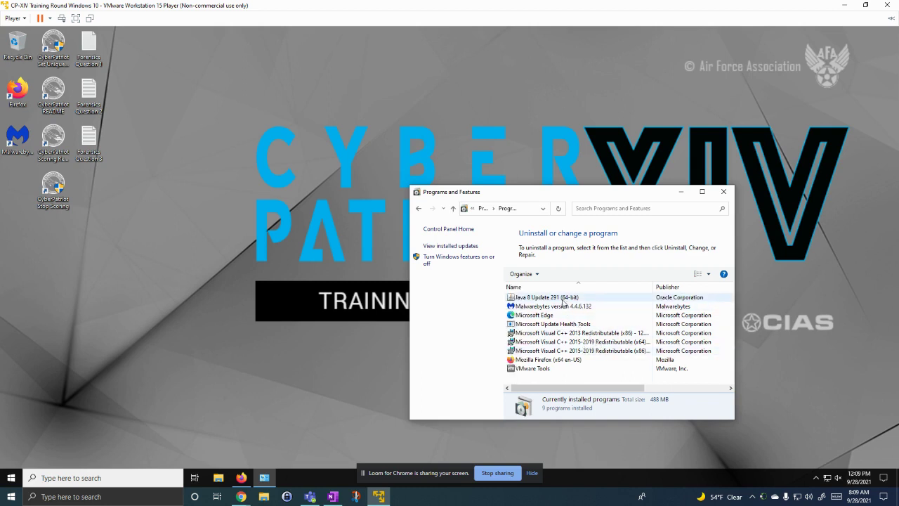
left_click(563, 300)
right_click(561, 299)
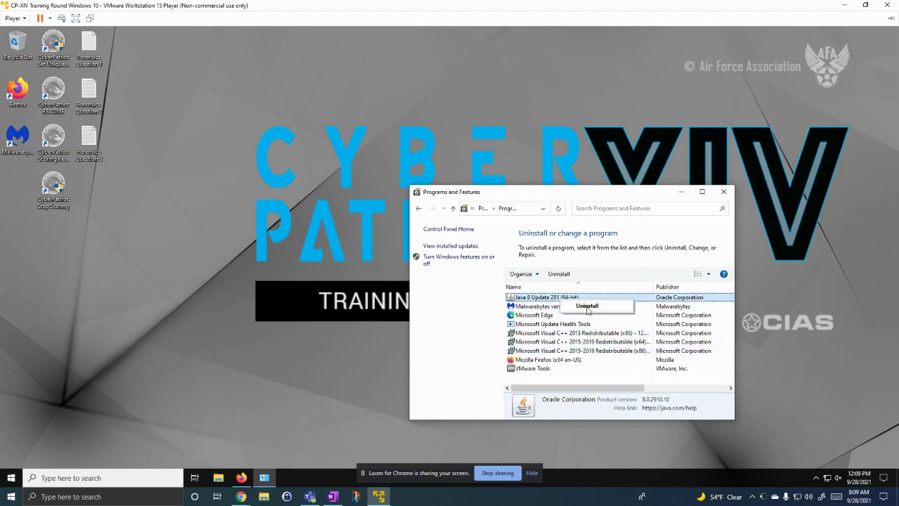
left_click(604, 263)
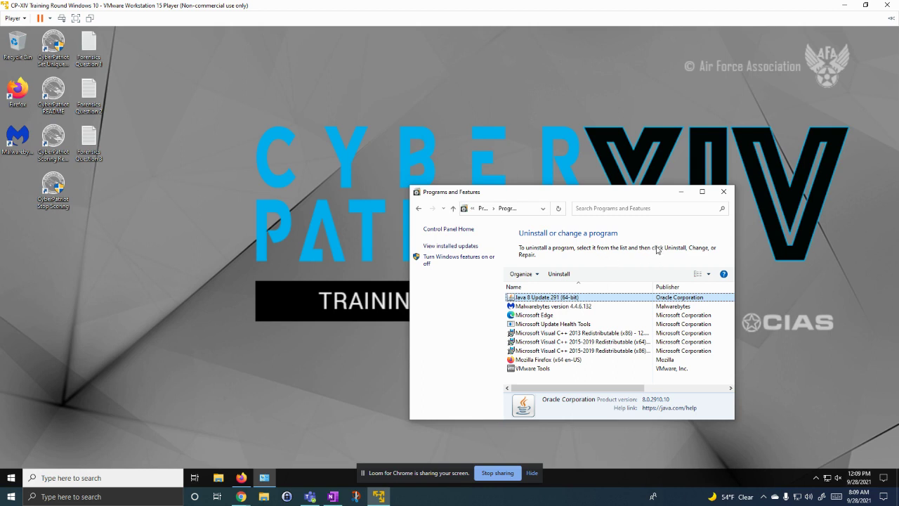
left_click(724, 192)
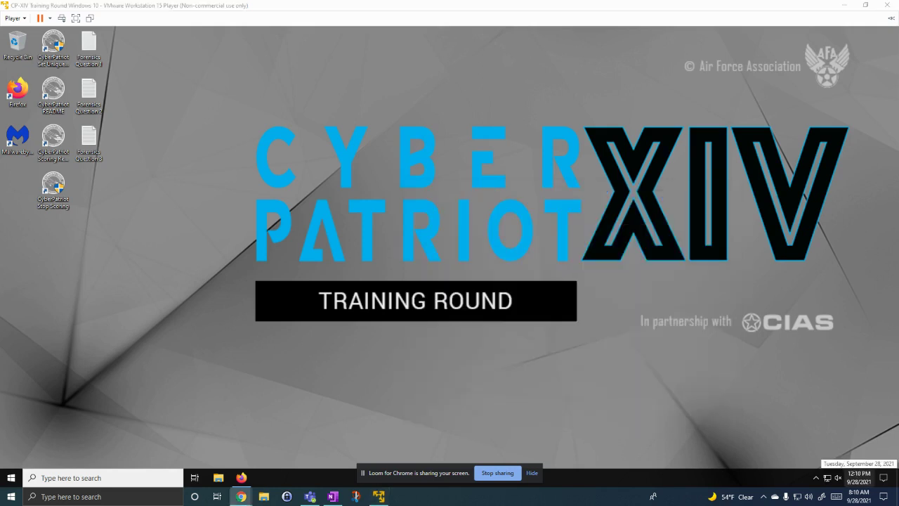
Step: Open Control Panel's Change account type page via search, approving the UAC prompt
left_click(122, 478)
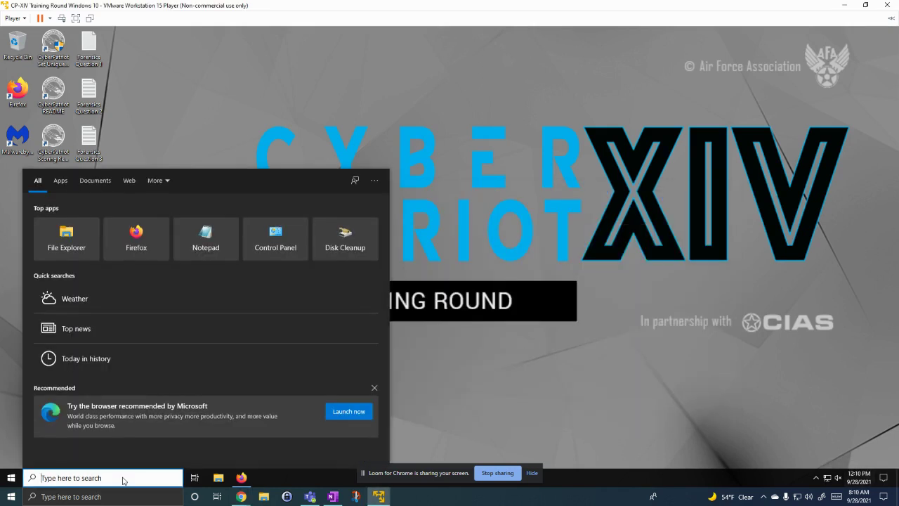
type("control")
key("Return")
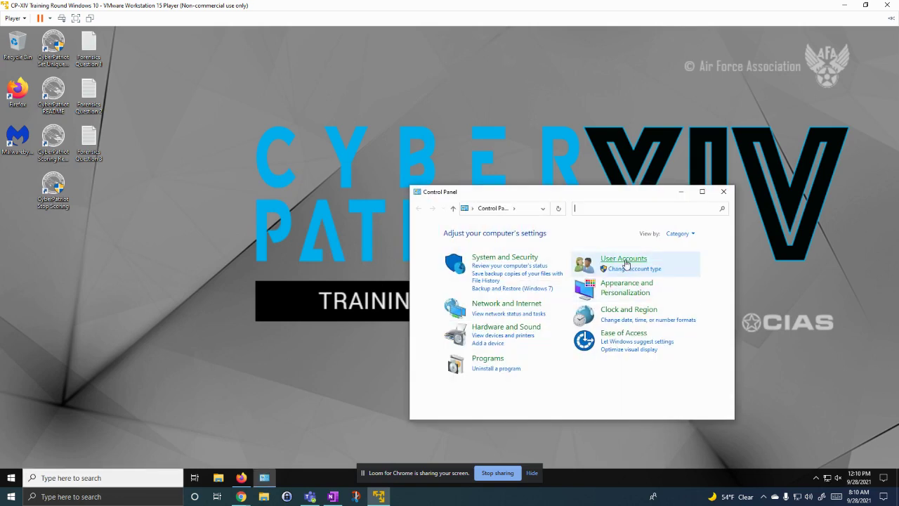
left_click(629, 269)
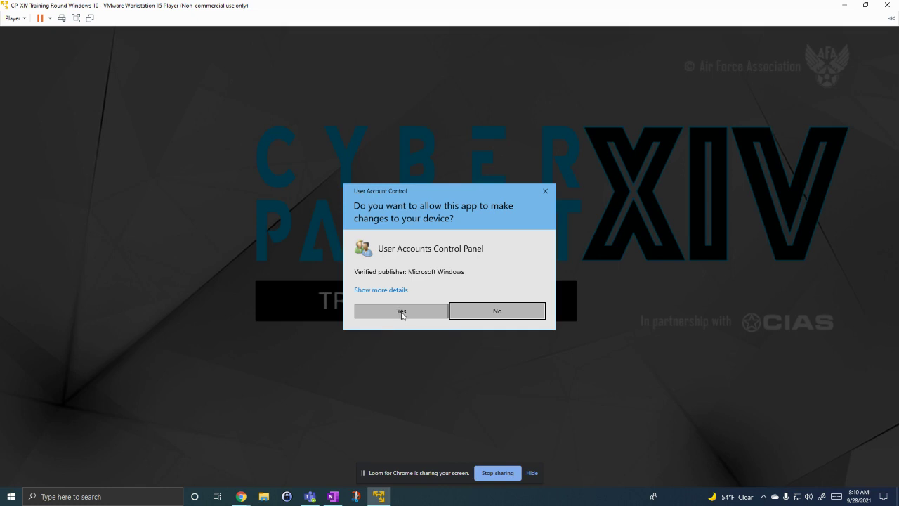
left_click(401, 311)
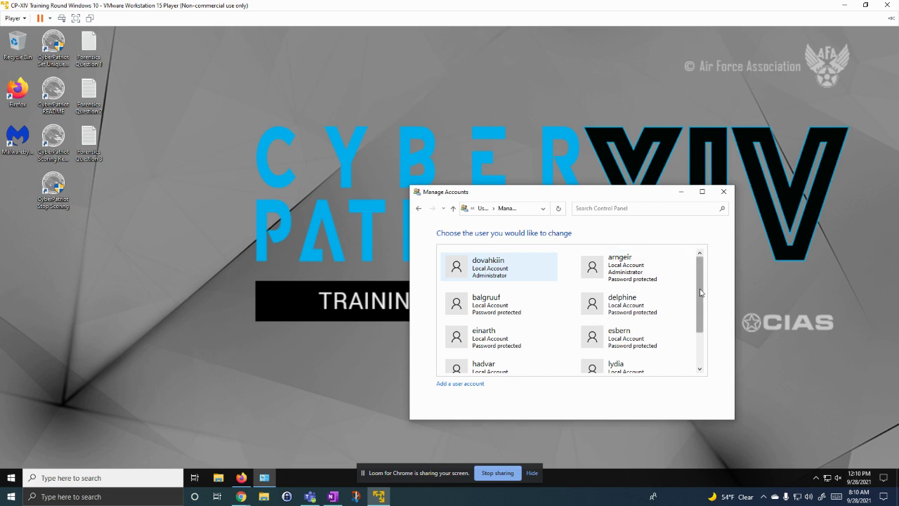
Step: Select the second administrator account, open Change the account type, then close the window
left_click_drag(700, 291, 701, 292)
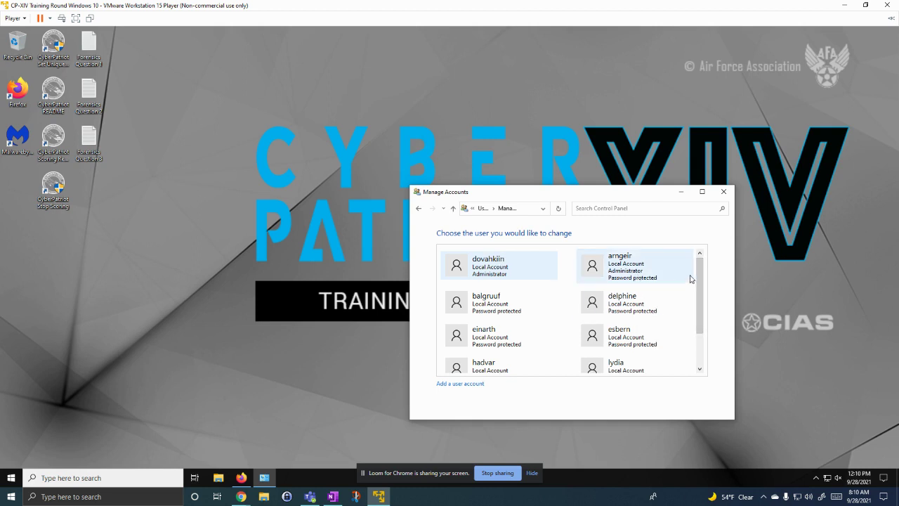
scroll(700, 285, "down", 2)
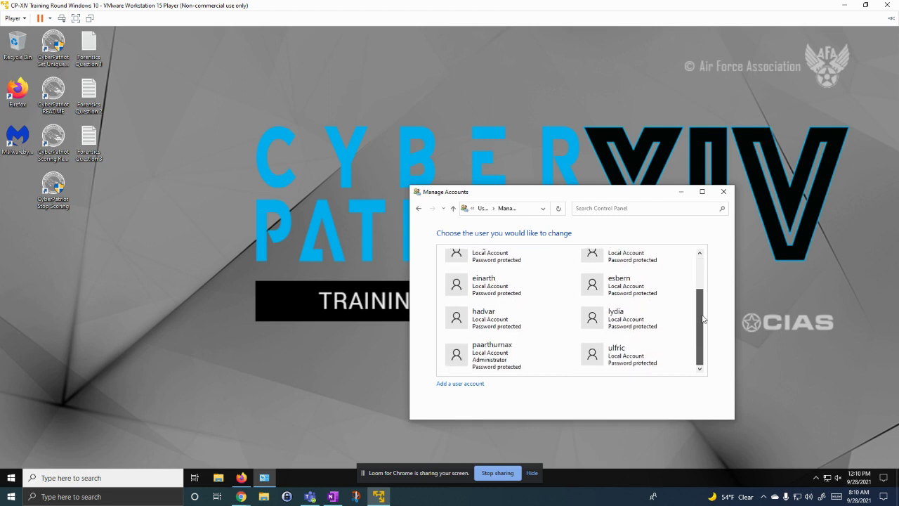
scroll(703, 320, "up", 2)
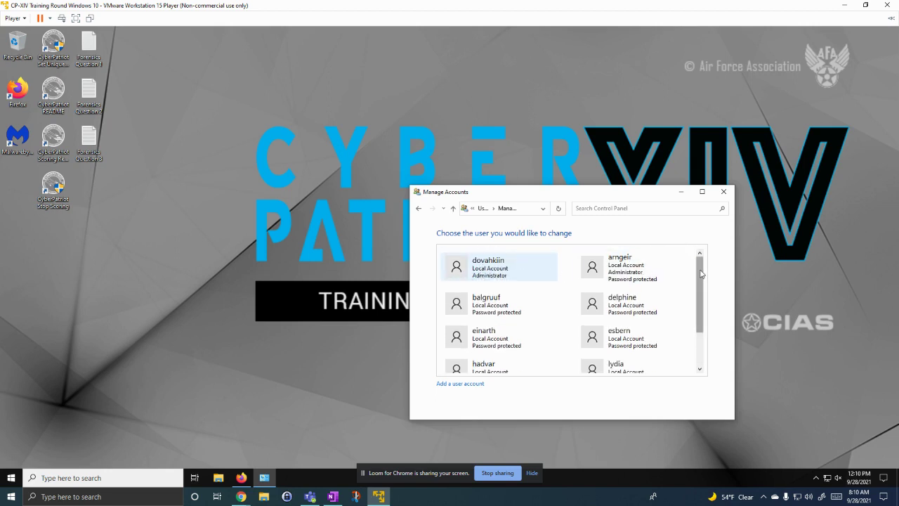
left_click_drag(700, 274, 705, 324)
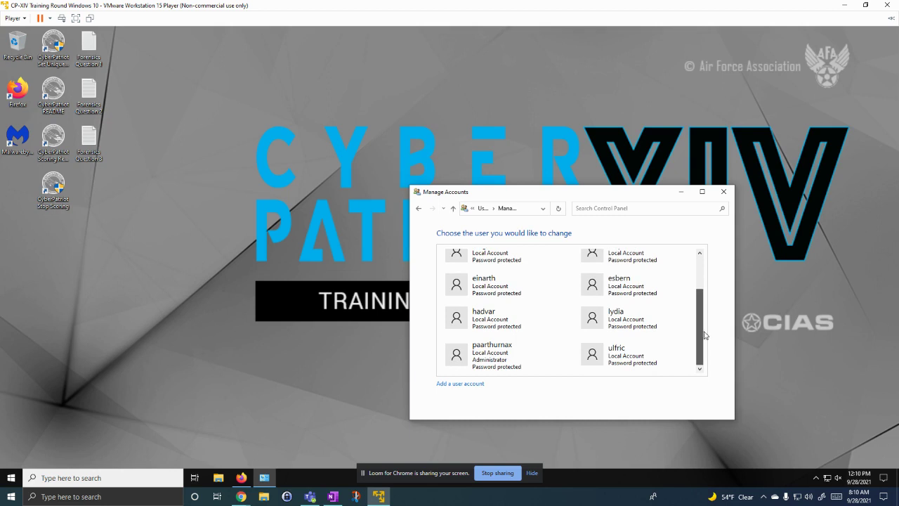
scroll(693, 306, "up", 3)
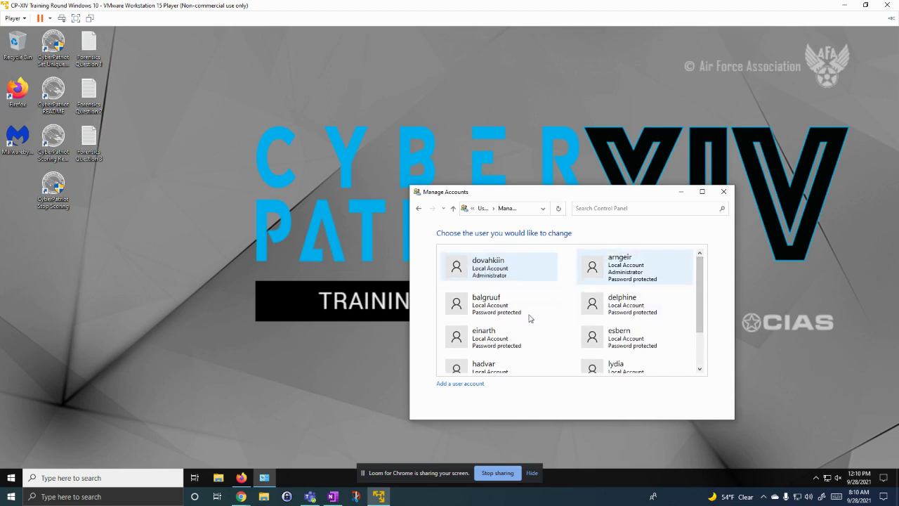
left_click(642, 266)
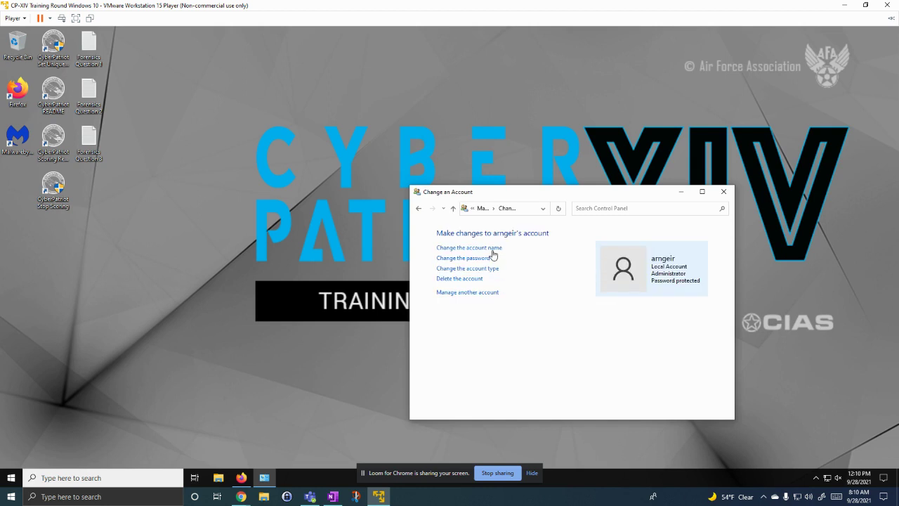
left_click(475, 272)
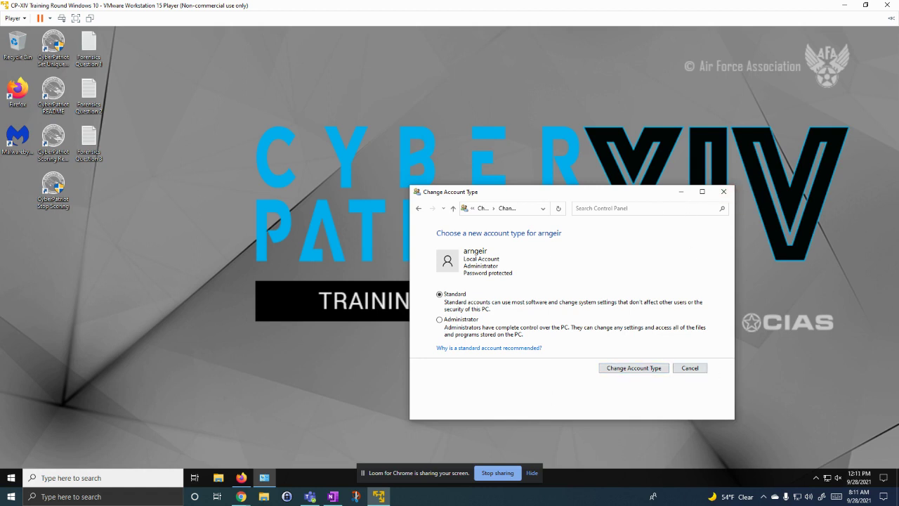
left_click(690, 368)
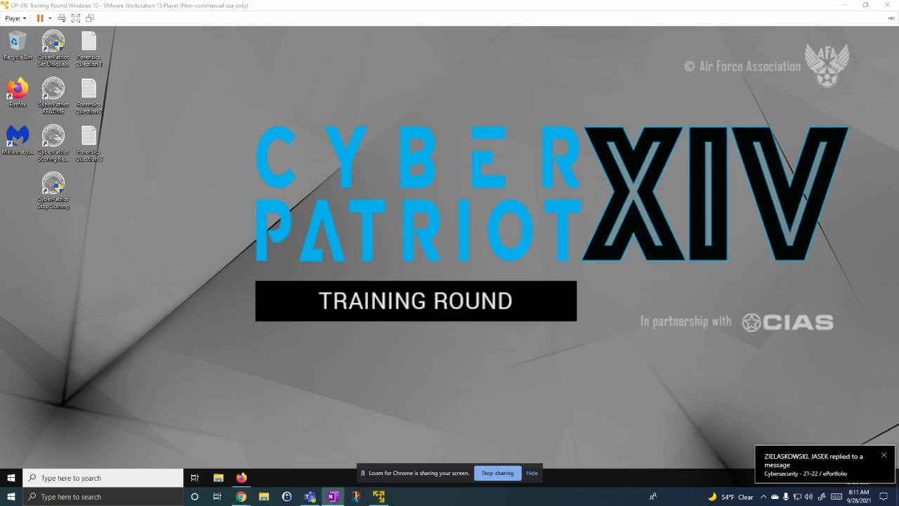
Step: Launch Disk Cleanup from Windows search and close it without cleaning
left_click(311, 405)
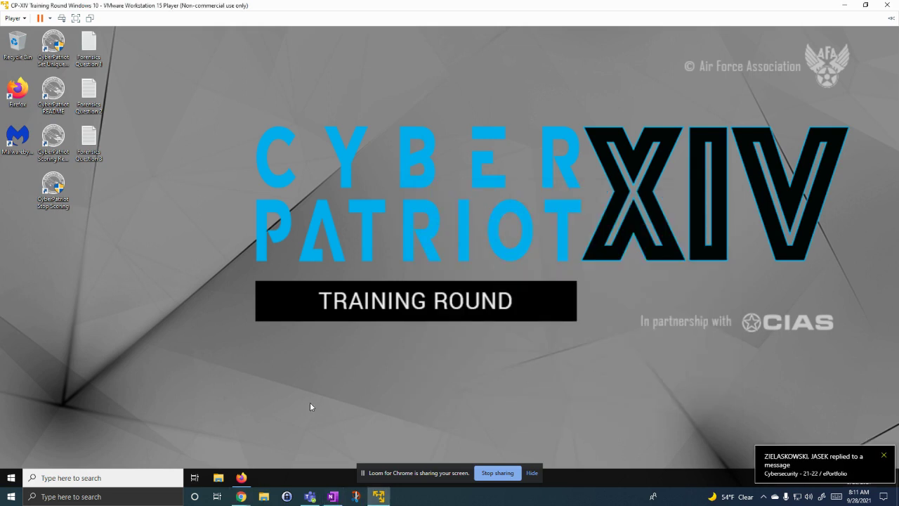
left_click(111, 478)
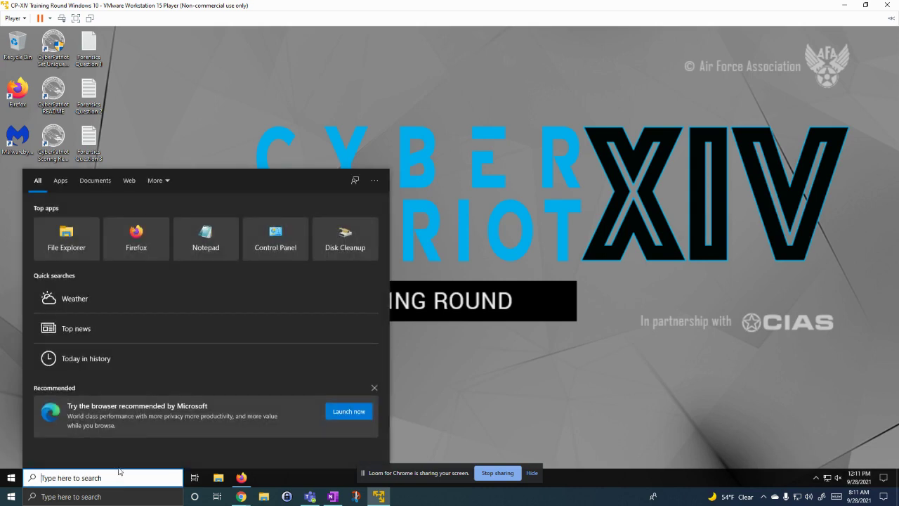
left_click(343, 235)
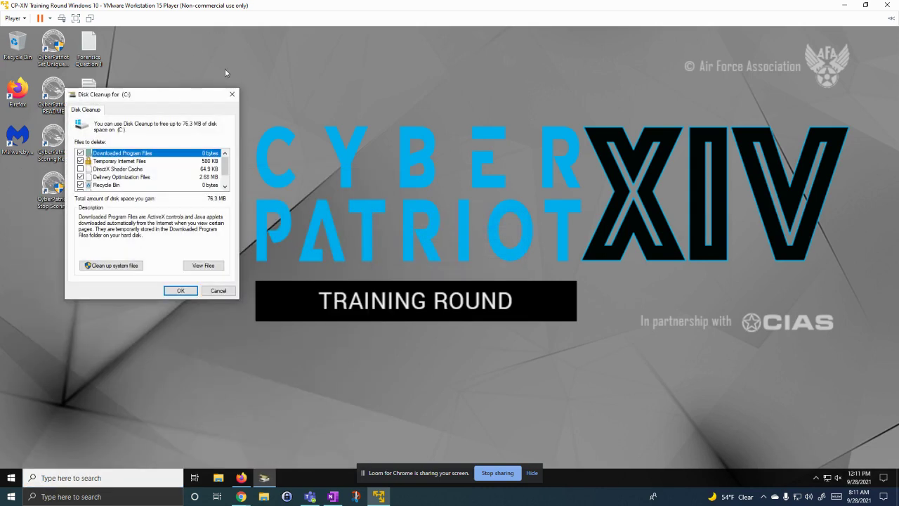
left_click(231, 94)
Step: Run gpedit.msc from the Run box and approve the administrator prompt
key("super+r")
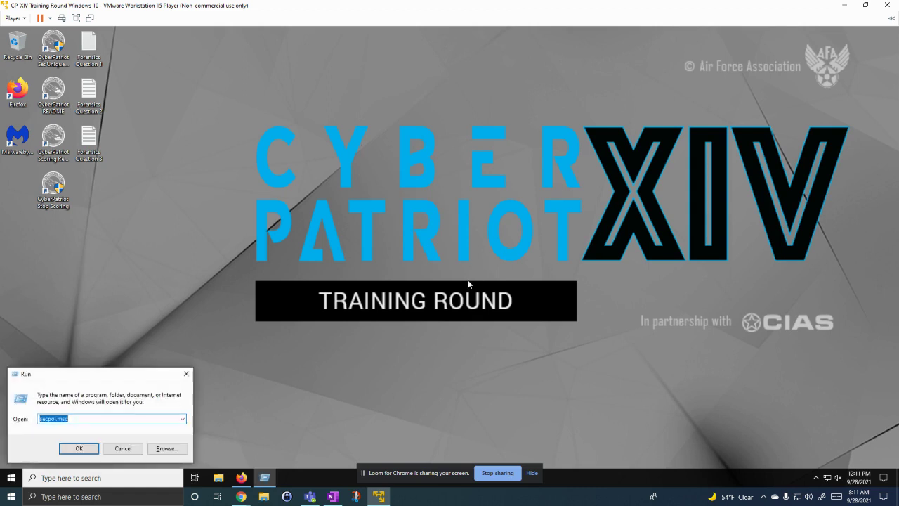
type("gp")
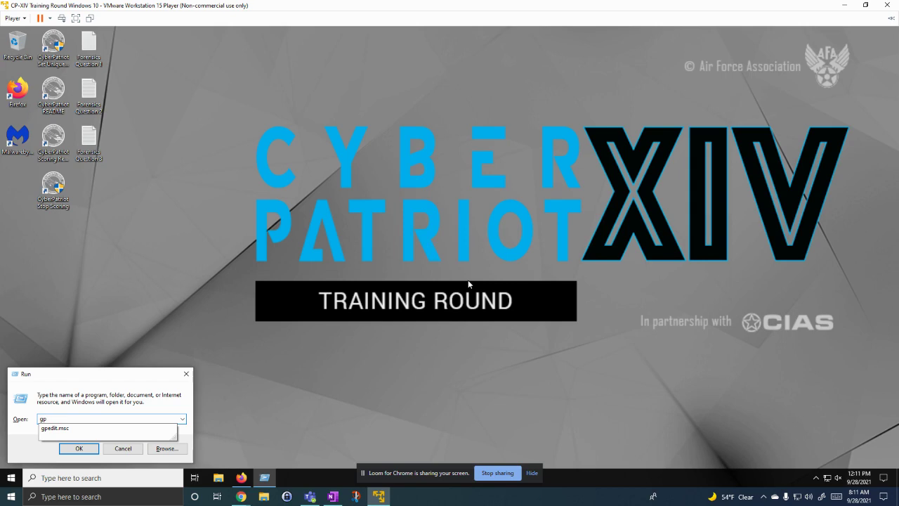
key("Down")
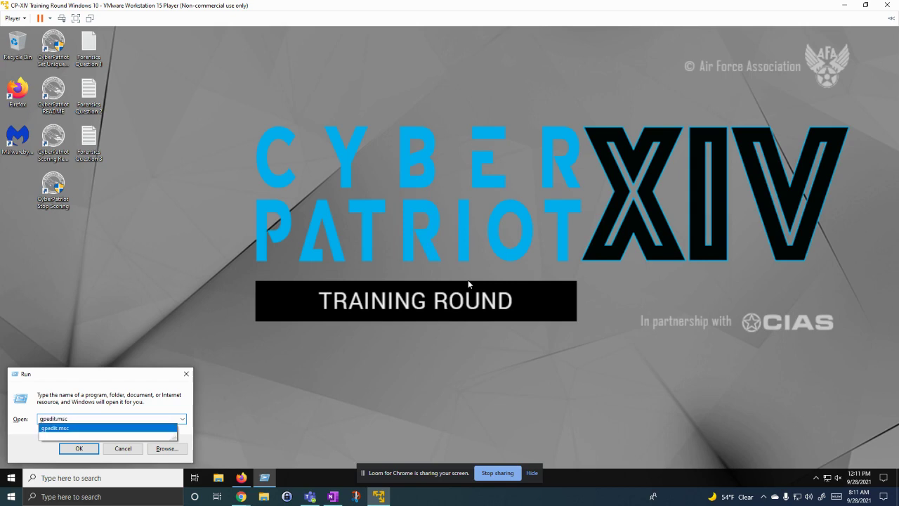
key("Return")
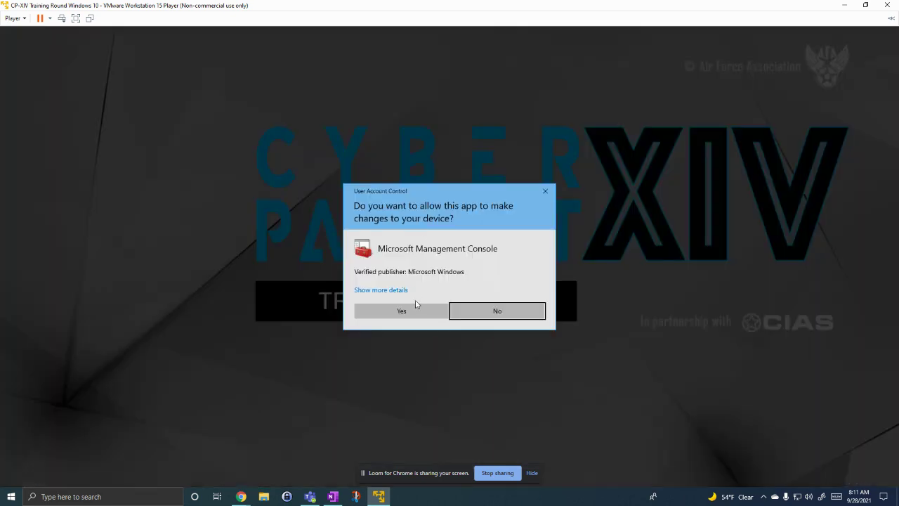
left_click(416, 311)
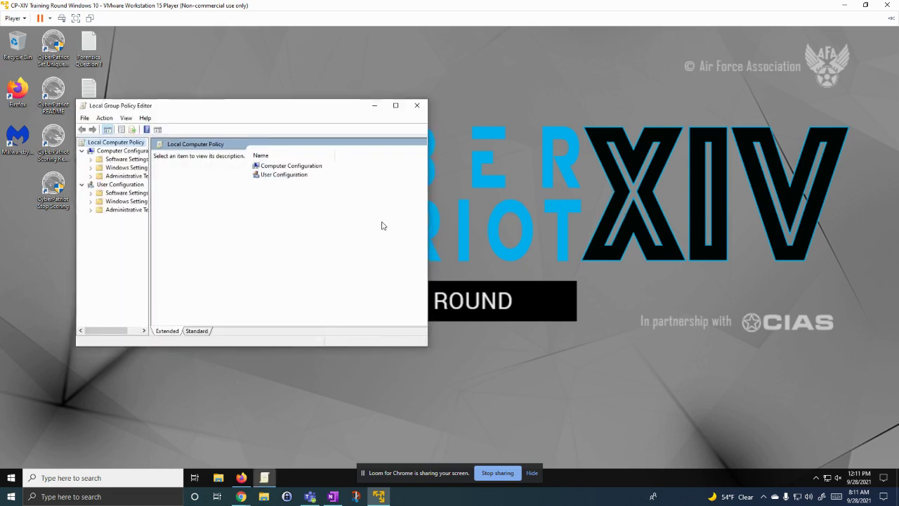
Step: Expand Computer Configuration > Administrative Templates > Windows Components > Remote Desktop Services > Session Host > Connections
double_click(317, 167)
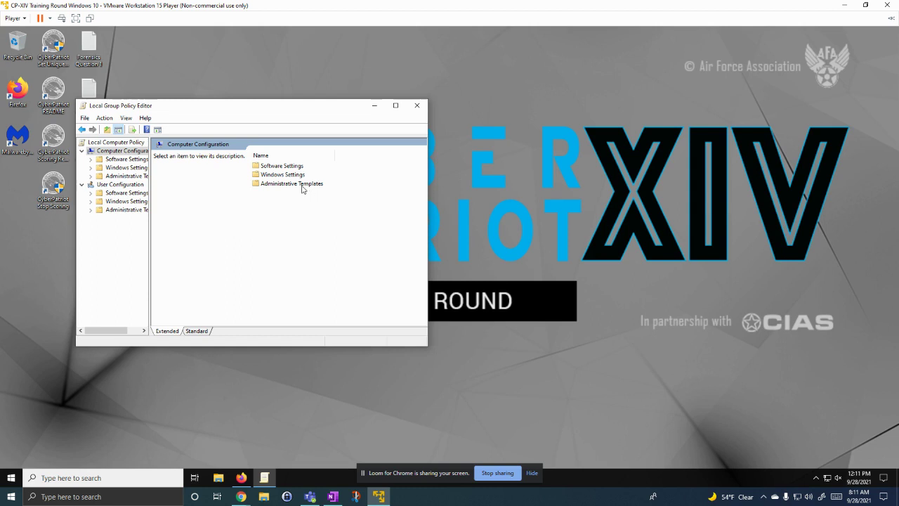
double_click(302, 184)
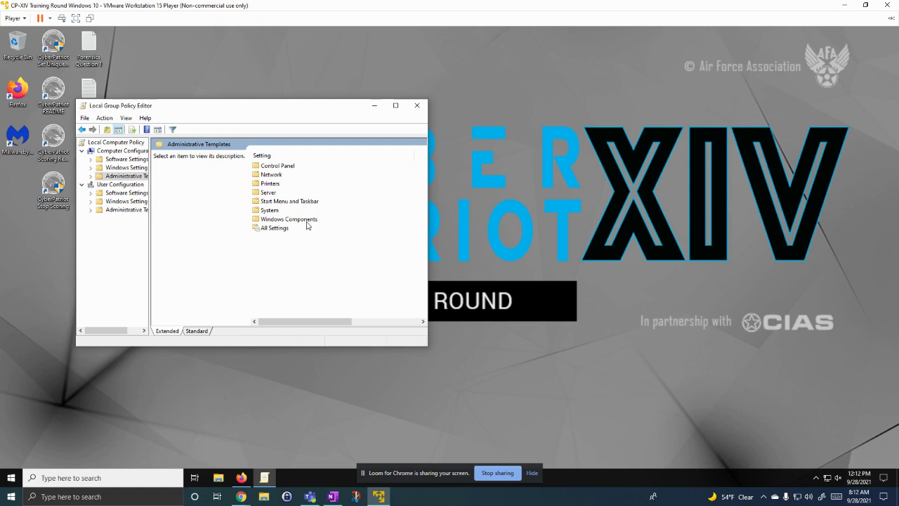
double_click(304, 220)
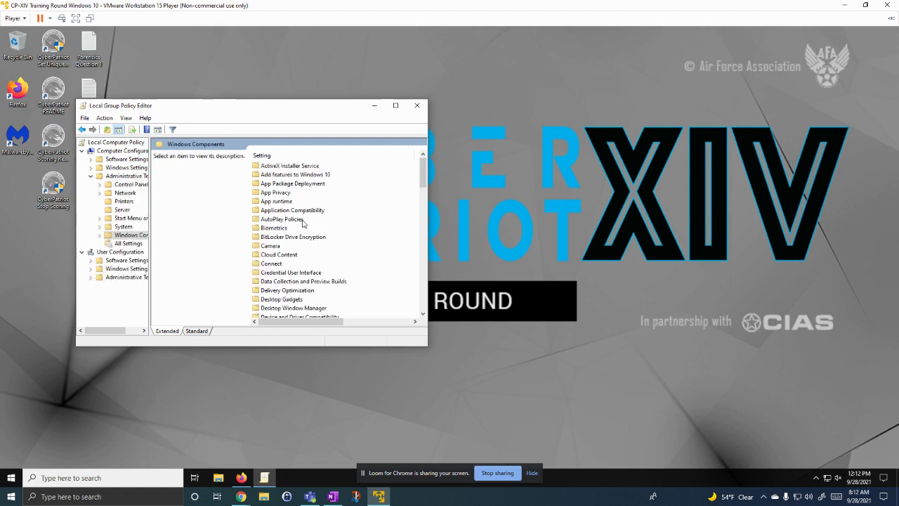
scroll(303, 223, "down", 1)
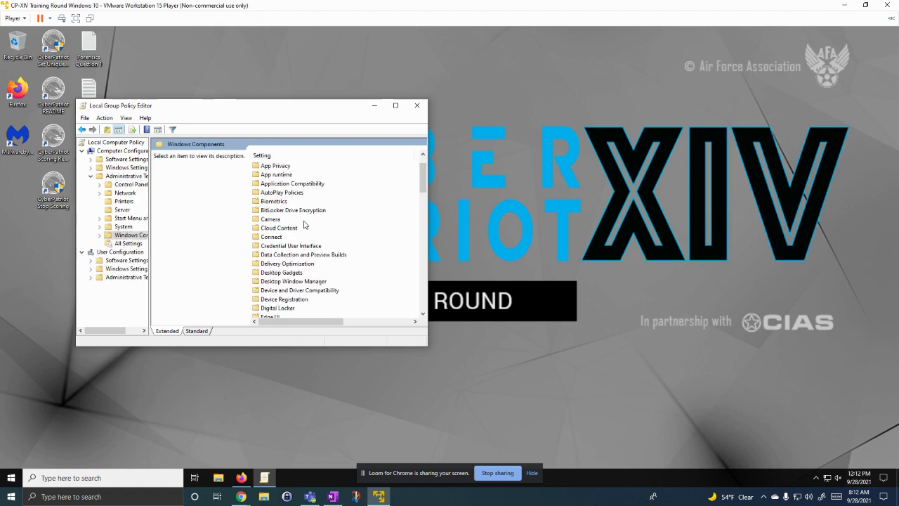
scroll(304, 224, "down", 15)
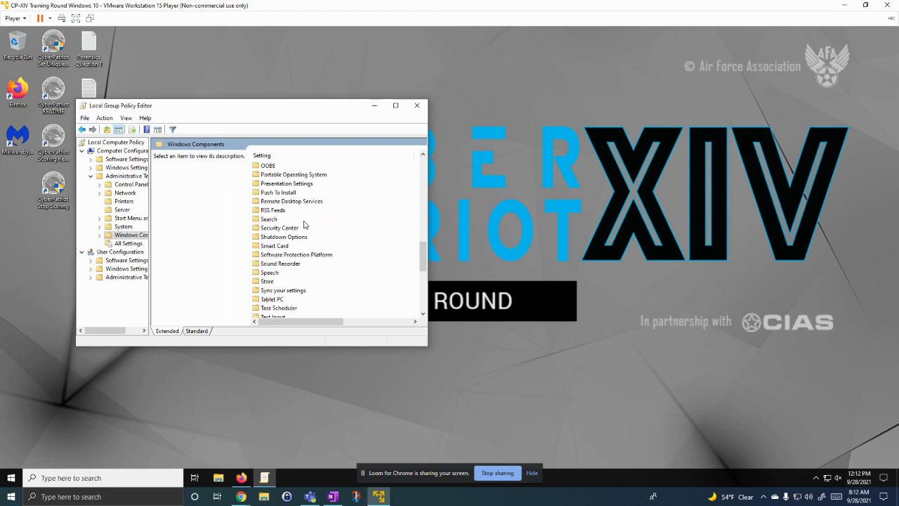
double_click(300, 201)
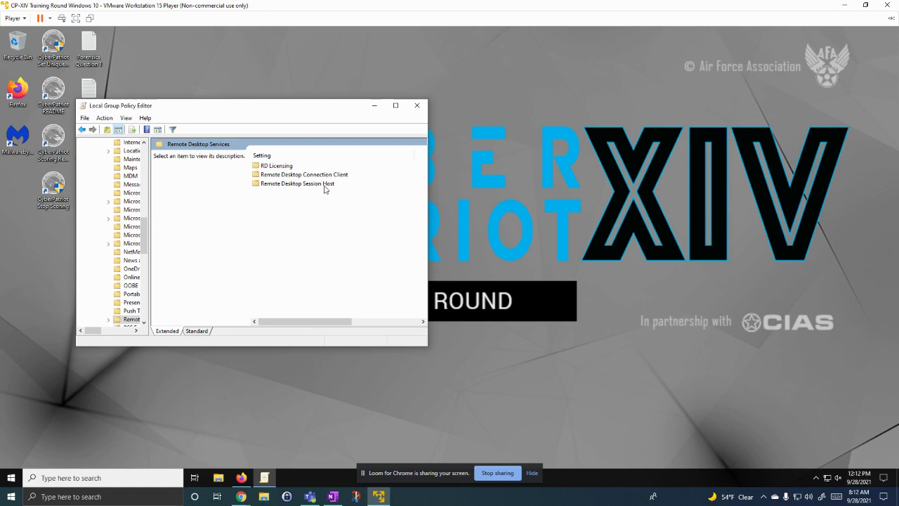
double_click(323, 184)
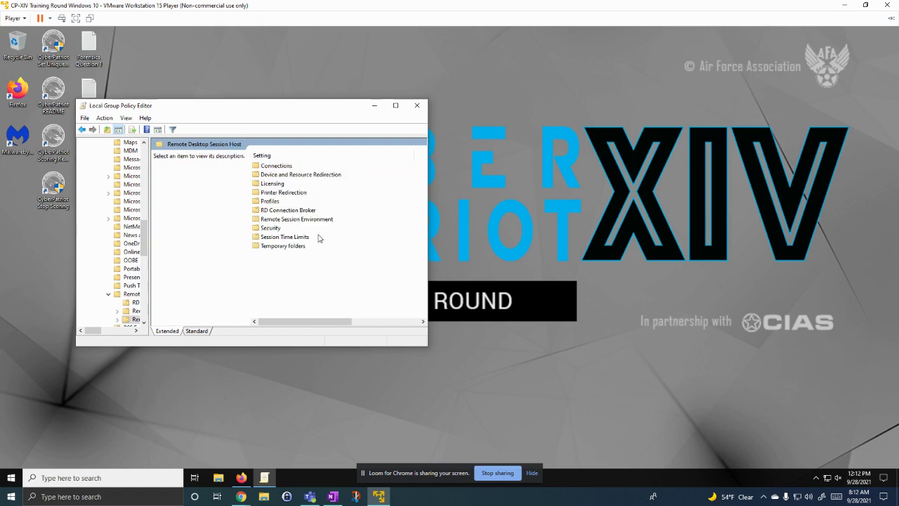
double_click(280, 167)
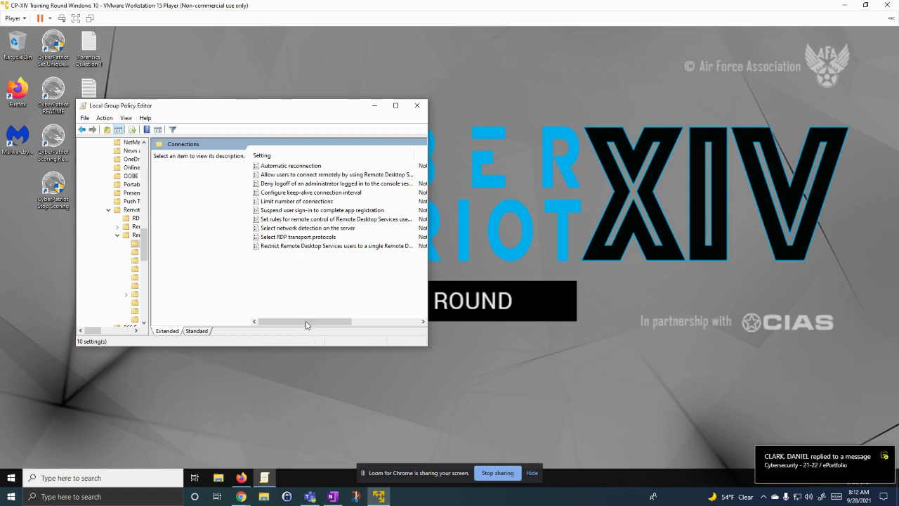
left_click_drag(318, 321, 341, 321)
Step: Confirm 'Allow users to connect remotely by using Remote Desktop Services' is Disabled, then close it
double_click(289, 175)
left_click_drag(266, 45, 705, 102)
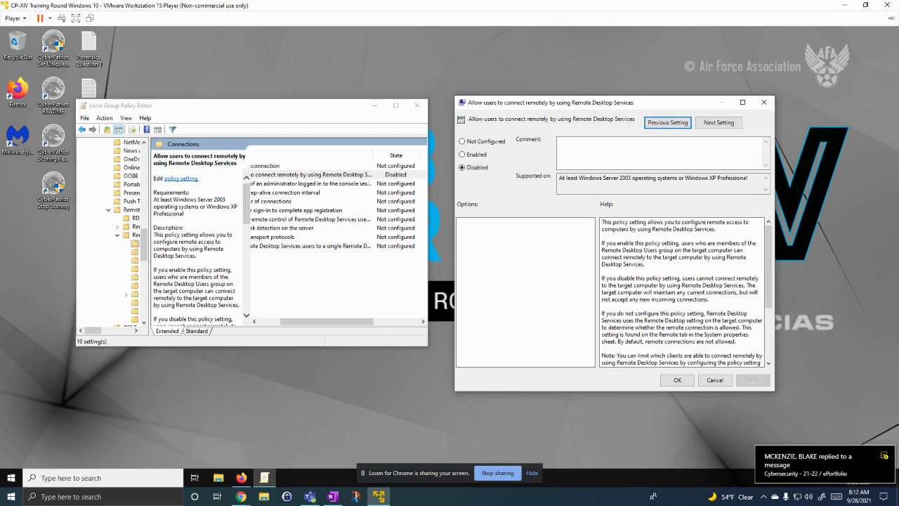
left_click(765, 103)
Step: Close the policy editor and open the Scoring Report, scrolling to see 100/100 points
left_click(416, 105)
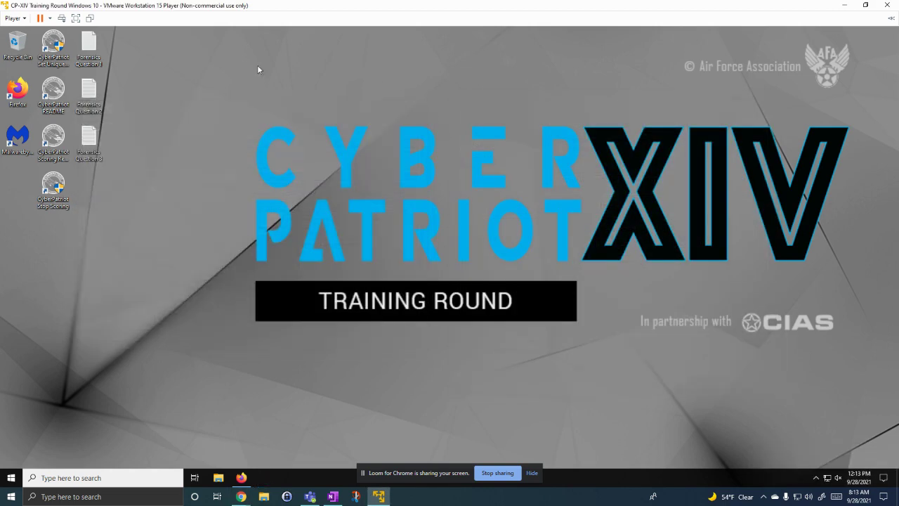
double_click(56, 138)
scroll(420, 301, "down", 1)
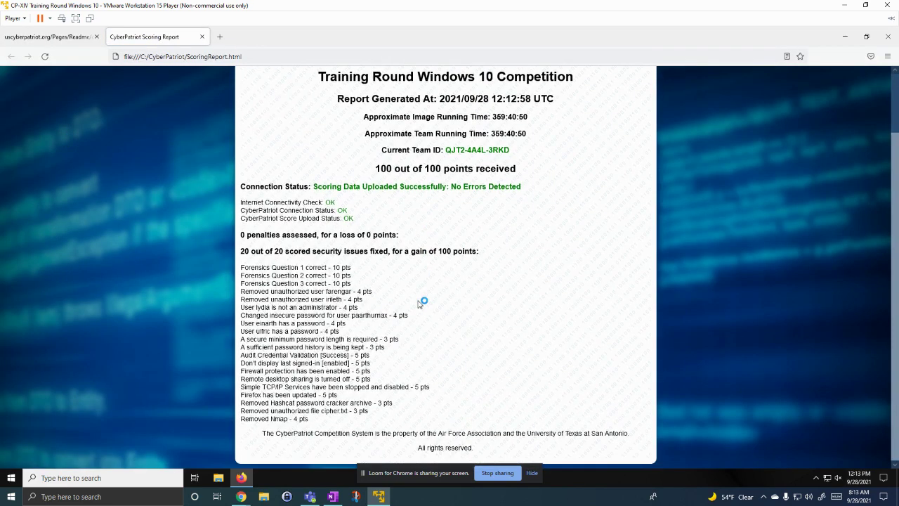